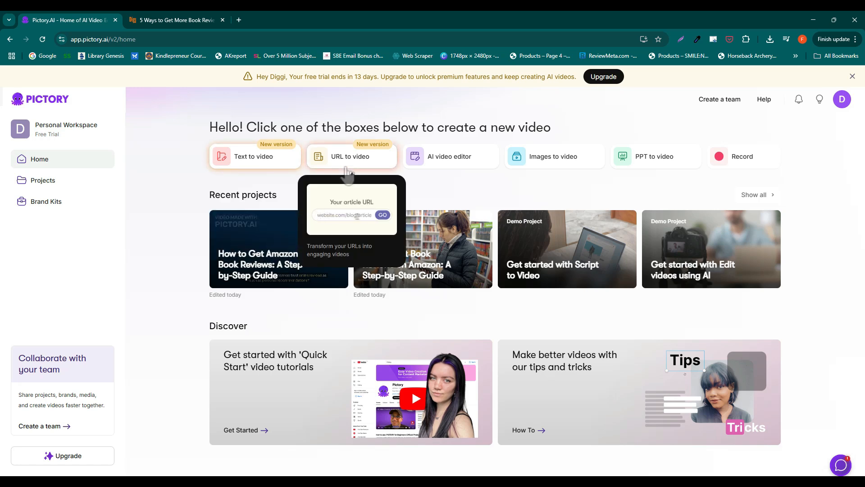
Step: Start a URL to video project and enter the Amazon book reviews article's address, digginet.com/self-publishing/how-to-get-more-book-reviews-on-amazon/
left_click(348, 174)
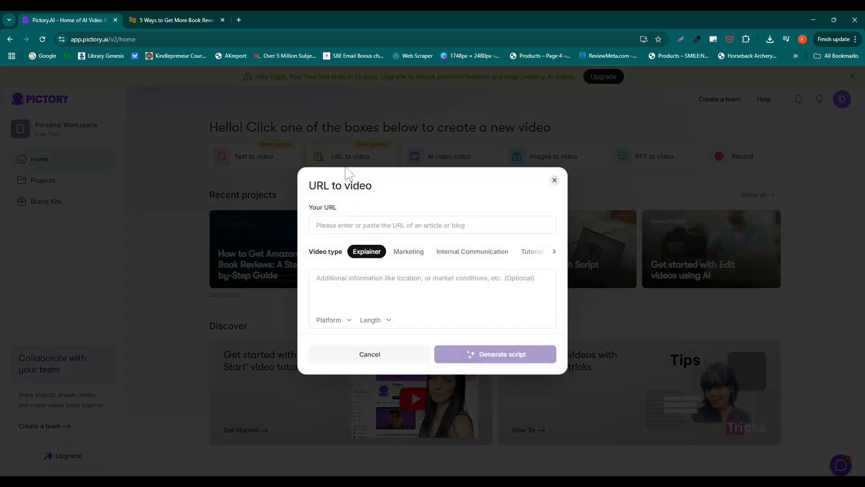
left_click(178, 20)
left_click(201, 38)
key("ctrl+c")
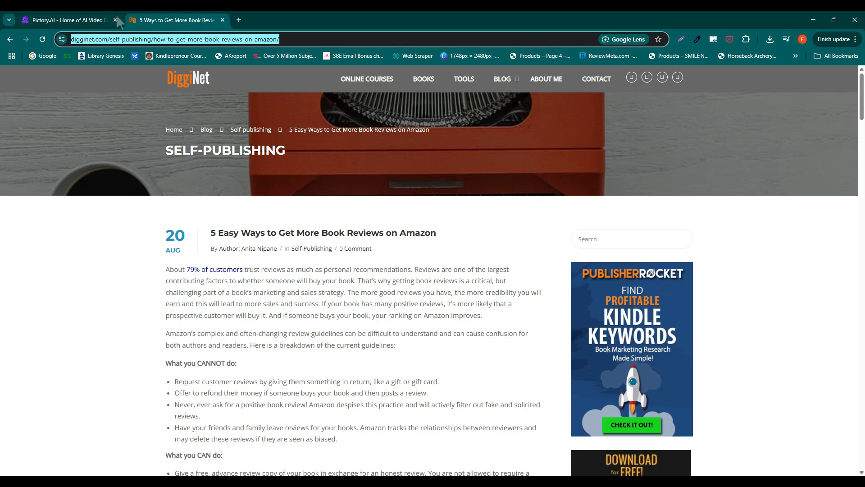
left_click(92, 22)
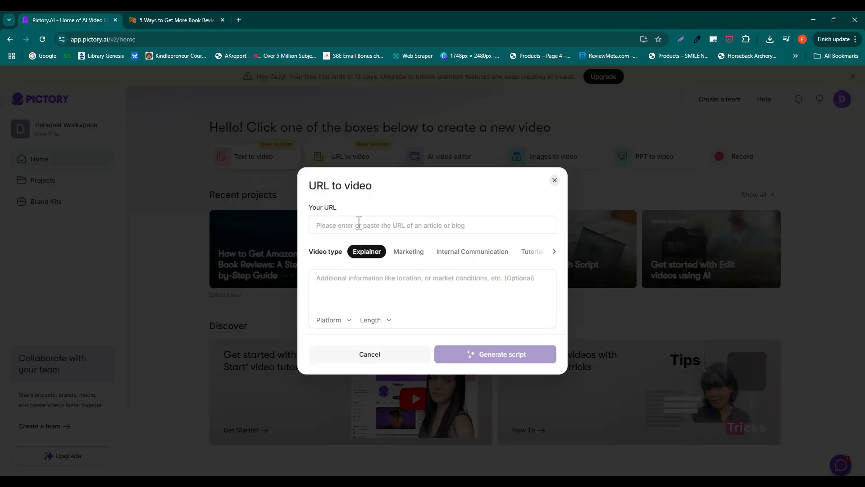
key("ctrl+v")
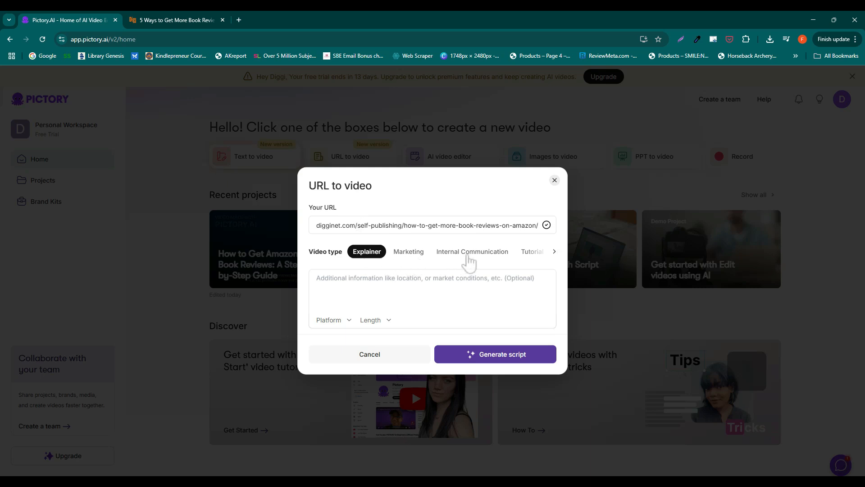
Step: Look through the available video types, keep Explainer, and generate the script from the article
left_click(554, 251)
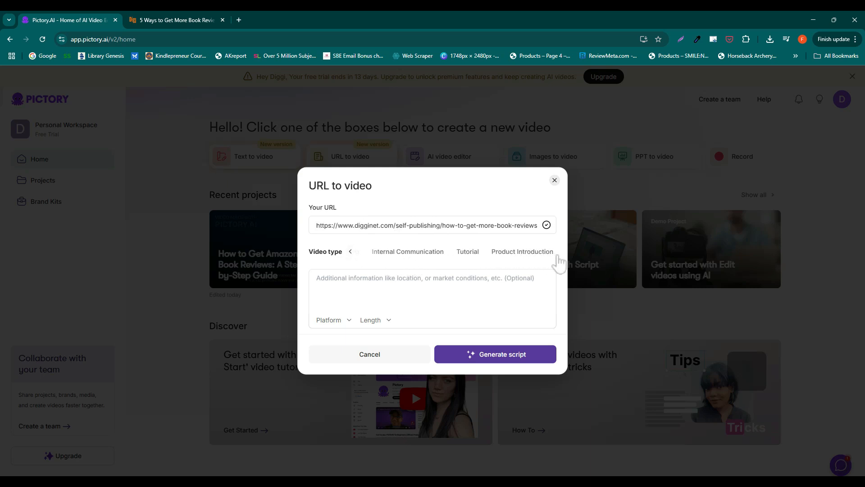
left_click(350, 251)
left_click(350, 255)
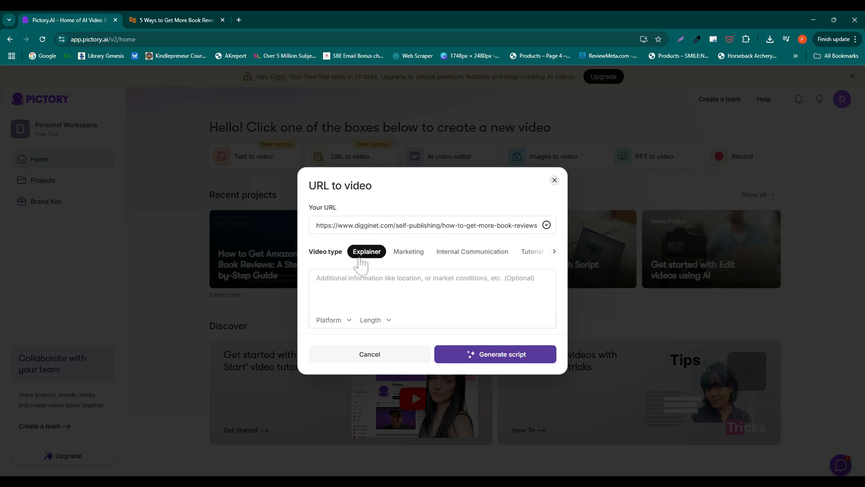
left_click(523, 358)
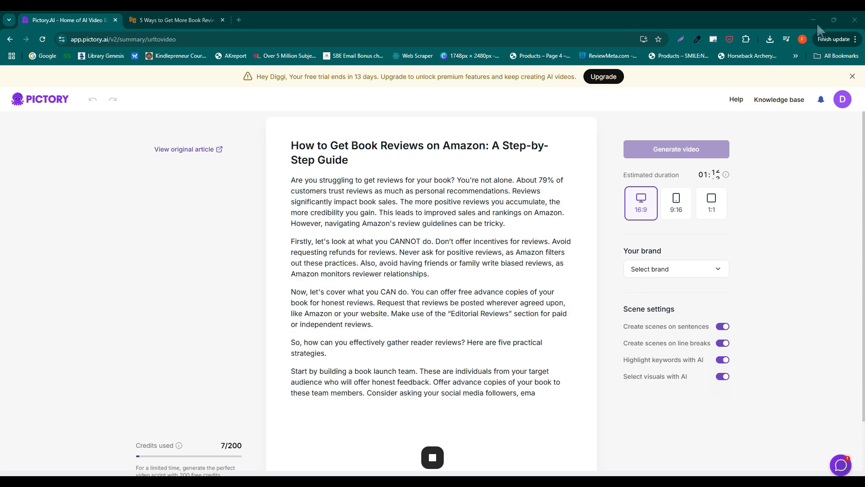
Step: Delete the word "relationships" from the script's "Firstly" paragraph and undo the deletion
left_click(843, 100)
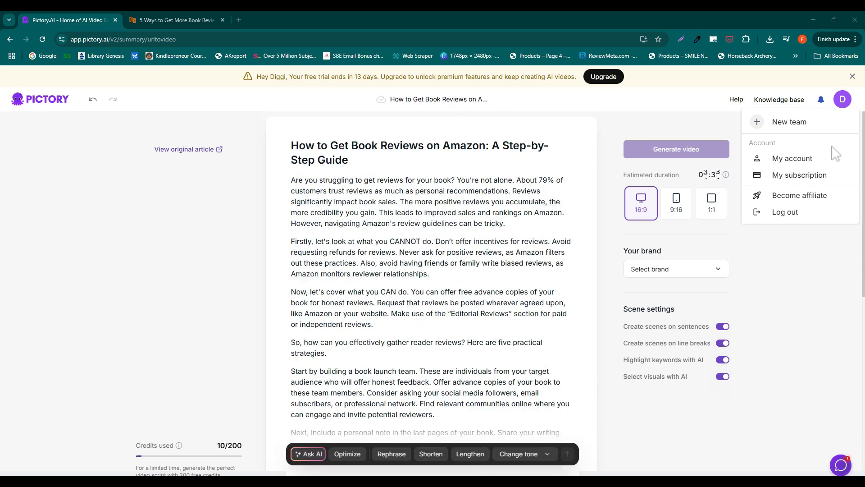
left_click(445, 273)
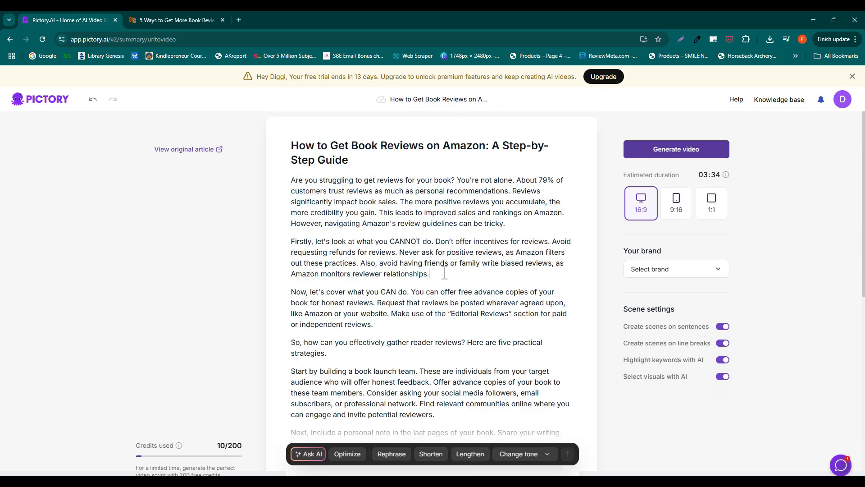
double_click(395, 274)
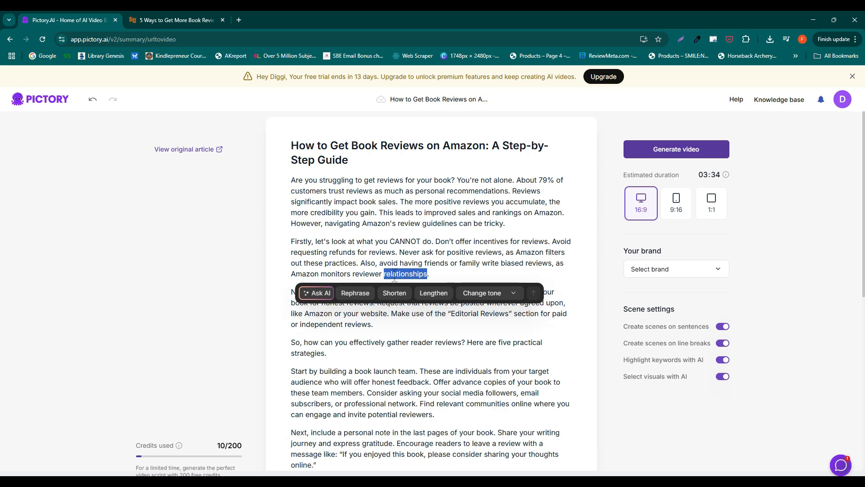
key("BackSpace")
key("ctrl+z")
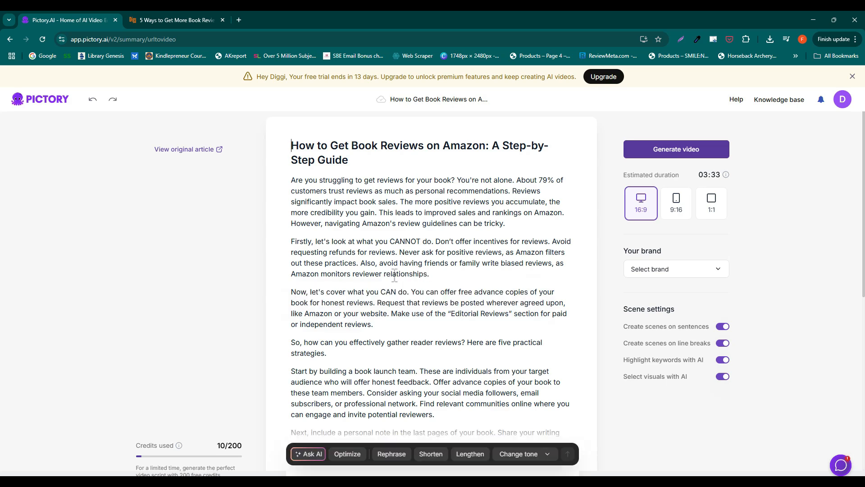
Step: Review the rest of the generated script and the Ask AI editing option
scroll(395, 276, "down", 2)
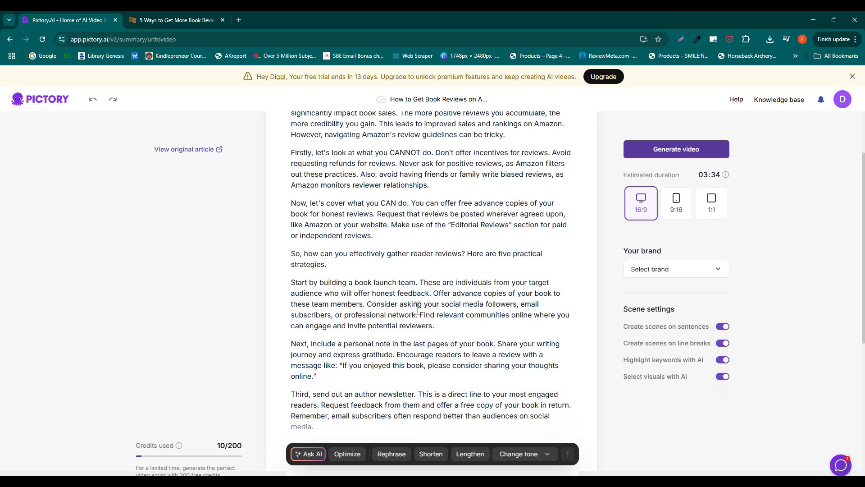
left_click(311, 459)
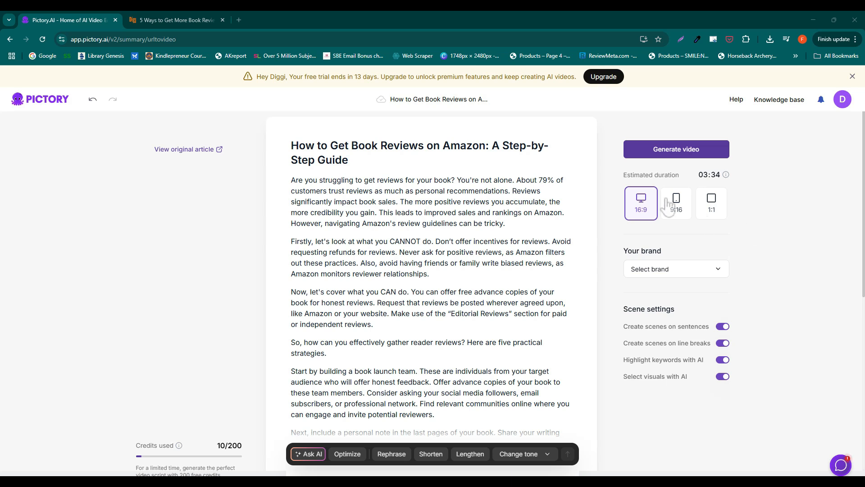
Step: Try the 9:16 and 1:1 aspect ratios and set the video back to 16:9
left_click(676, 211)
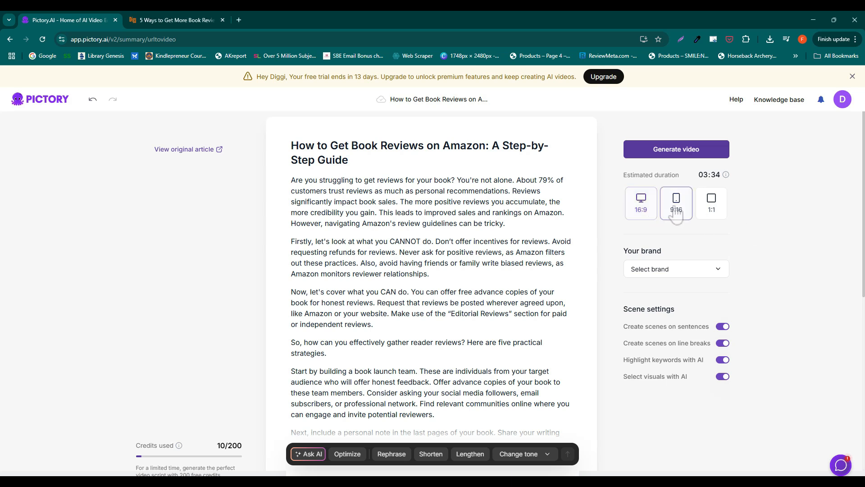
left_click(712, 216)
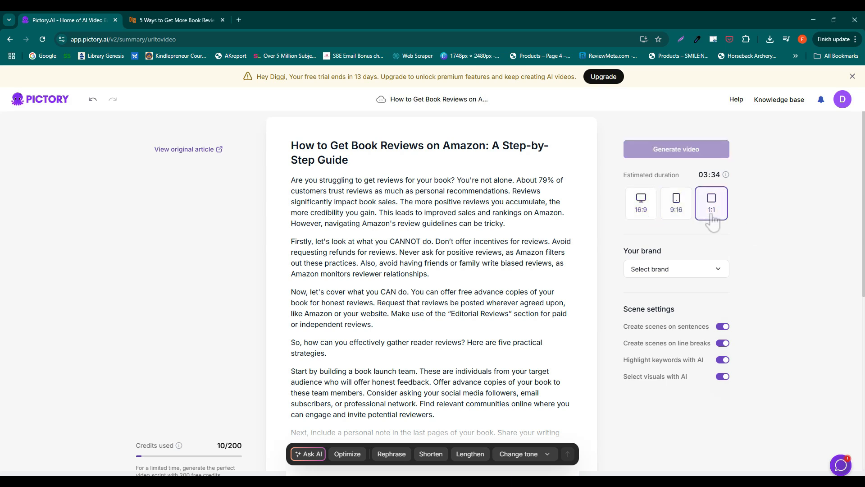
left_click(647, 220)
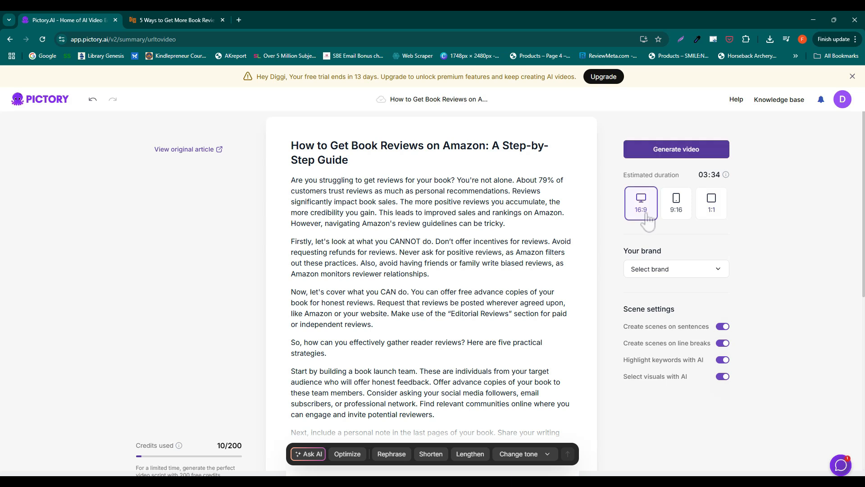
Step: Create a brand named Diggi with the DiggiNet logo, teal, orange, dark grey and white colors, and the AgrandirRegular font
left_click(677, 273)
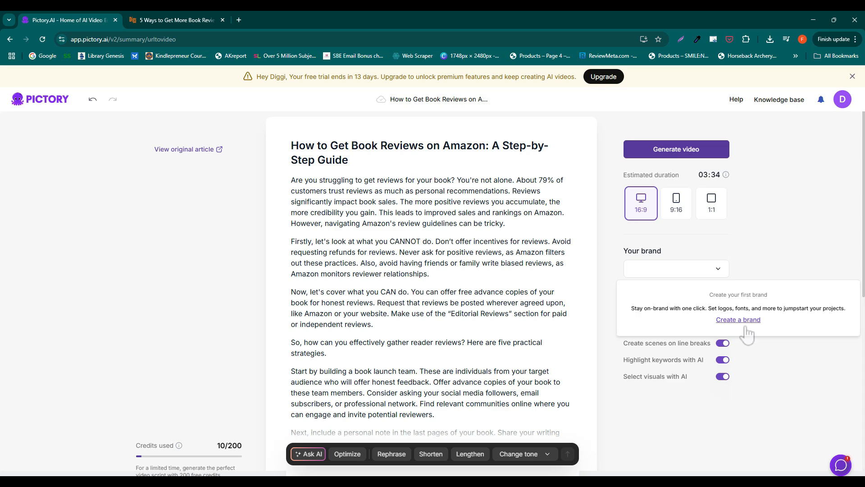
left_click(744, 325)
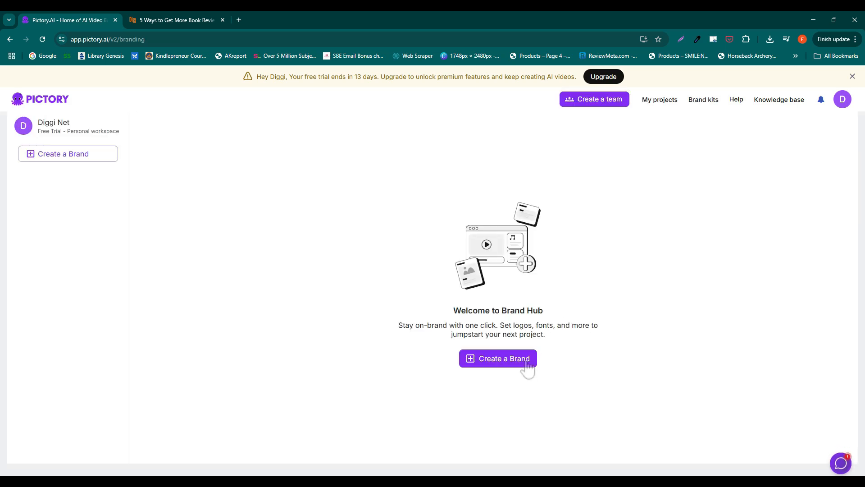
left_click(528, 361)
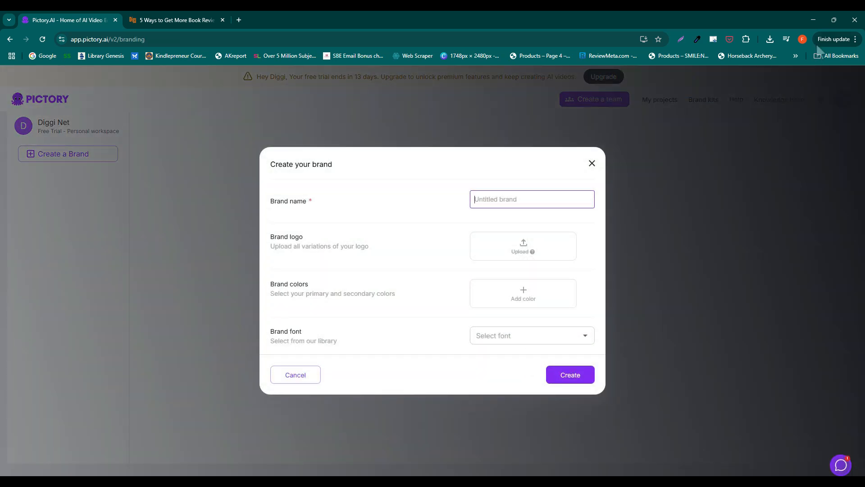
left_click(817, 29)
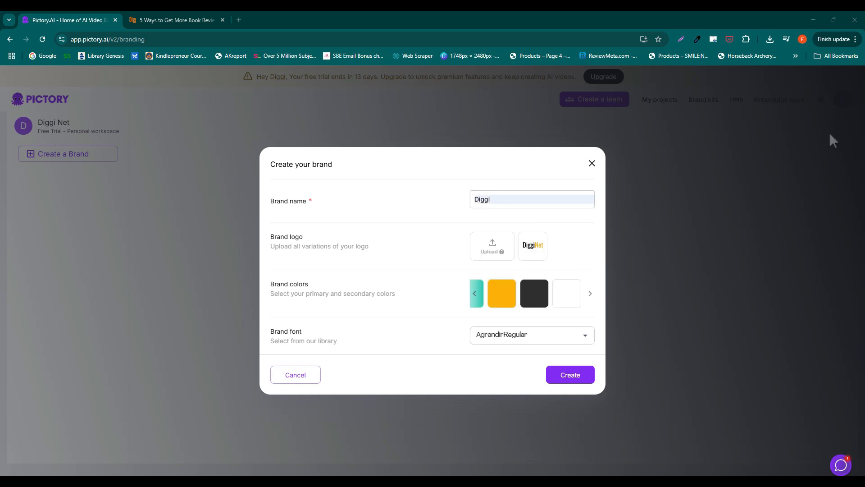
left_click(475, 297)
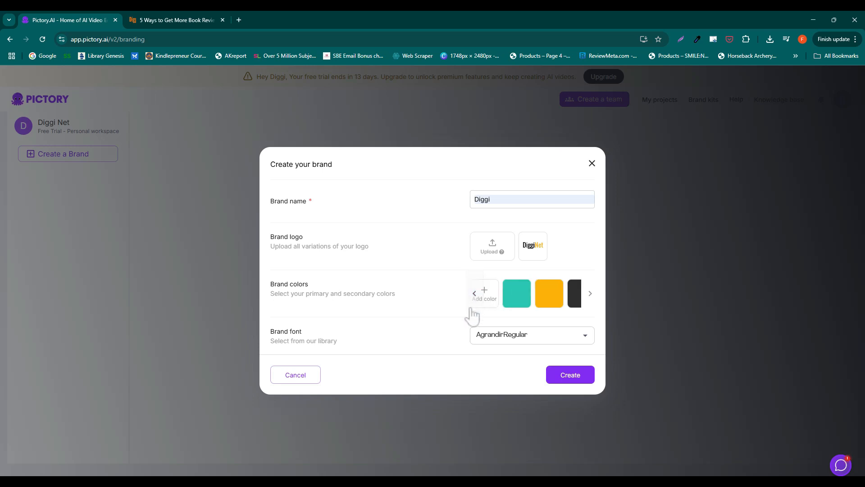
left_click(571, 379)
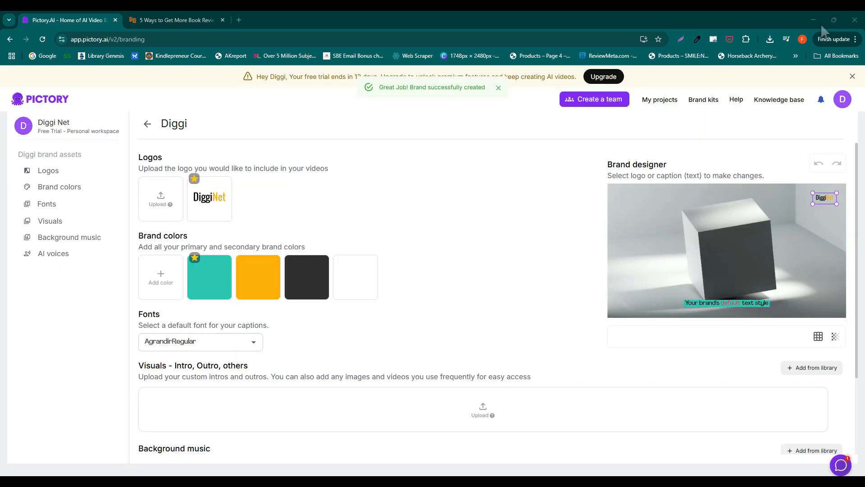
Step: Return to the book reviews script and assign the Diggi brand to the video
left_click(148, 123)
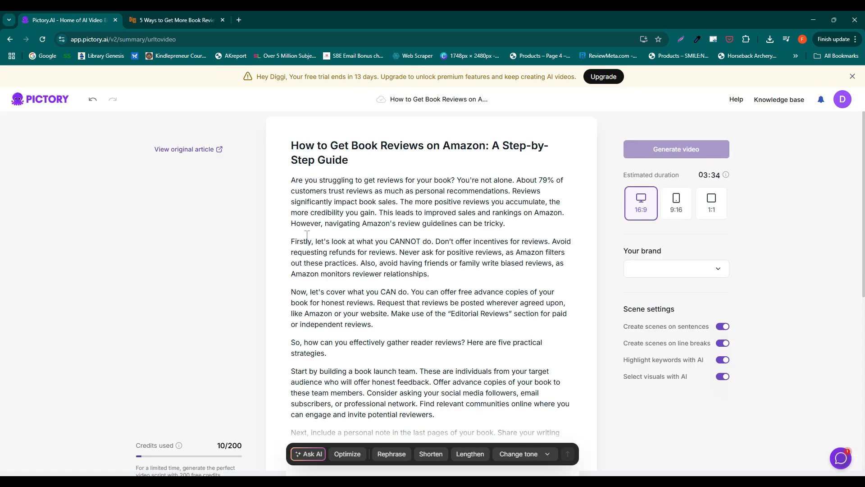
left_click(676, 269)
left_click(678, 308)
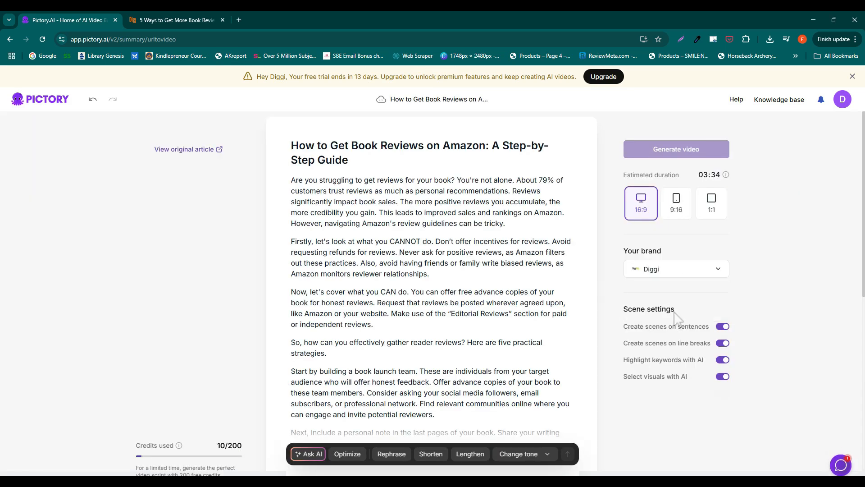
Step: Turn the sentence scenes, line break scenes and AI visual selection settings off and back on
left_click(722, 327)
left_click(723, 329)
left_click(723, 346)
left_click(726, 345)
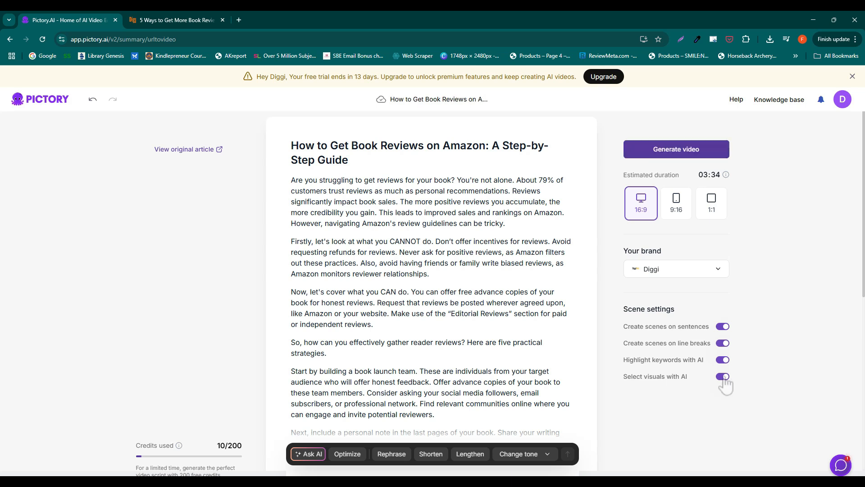
left_click(724, 377)
left_click(725, 378)
Step: Generate the video storyboard from the book reviews script
left_click(692, 151)
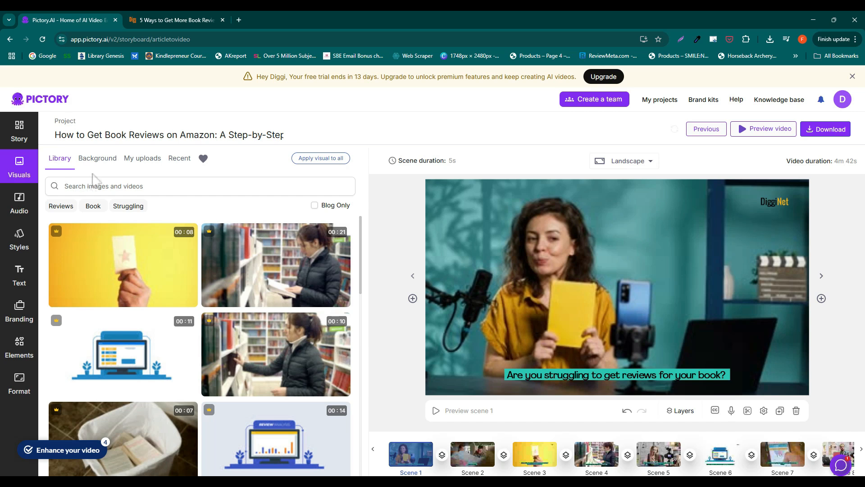
Step: View the uploaded visuals and browse the computer for a file to upload without adding one
left_click(36, 177)
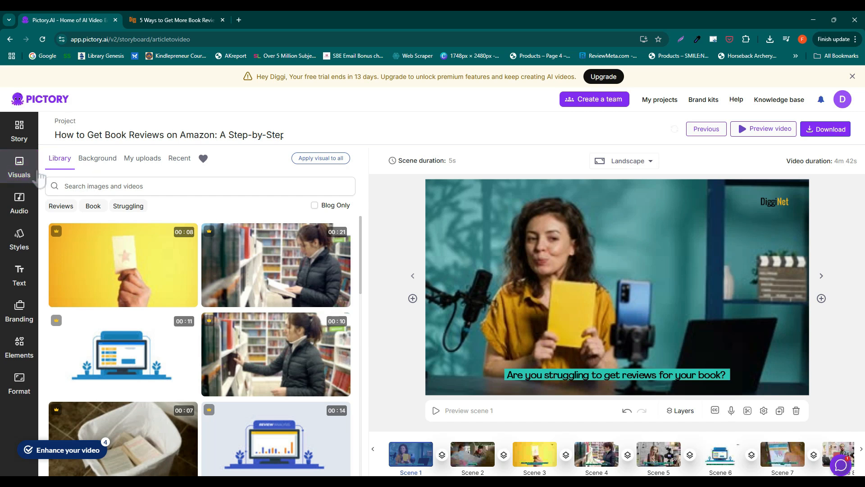
left_click(133, 165)
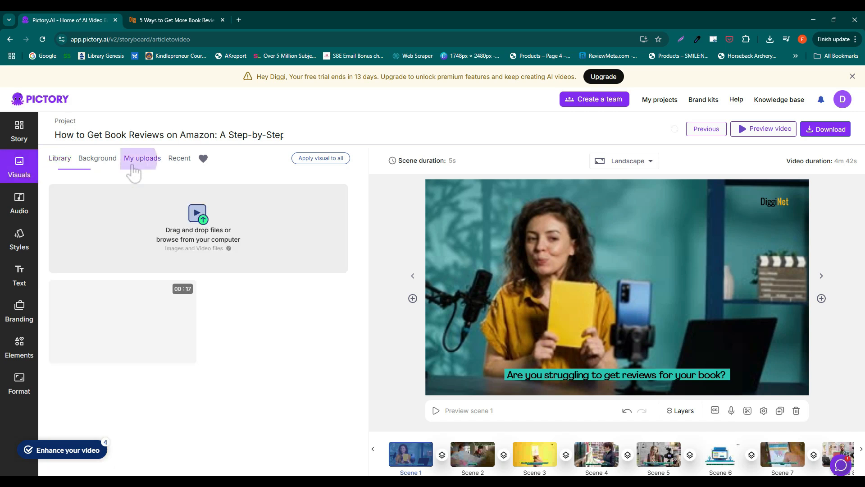
left_click(194, 228)
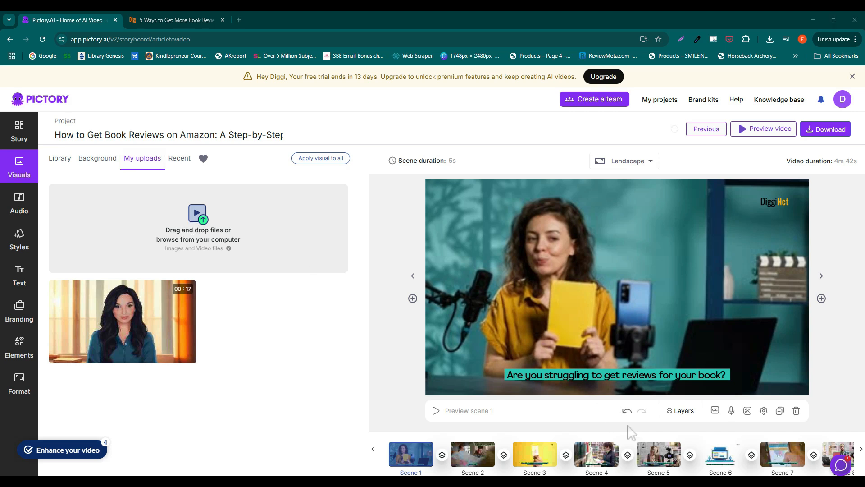
left_click(681, 425)
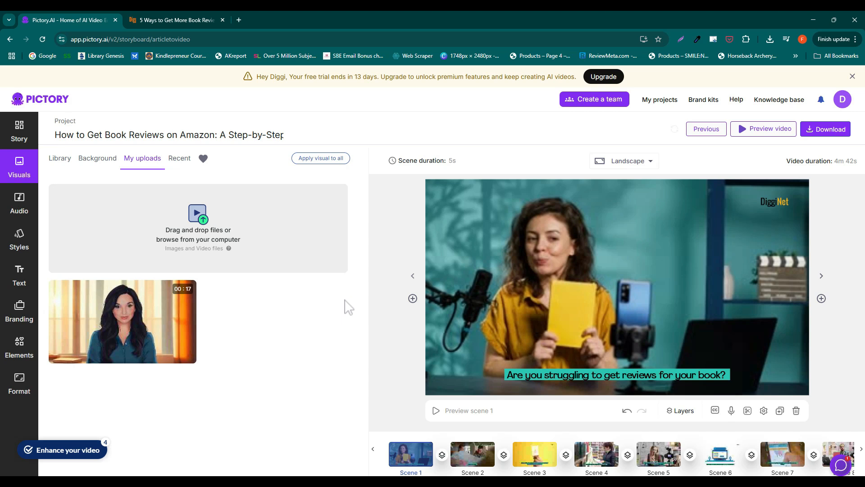
Step: Search the visuals library for "bookshelf" and replace scene 1's visual with the clip of the female student choosing a book
left_click(63, 160)
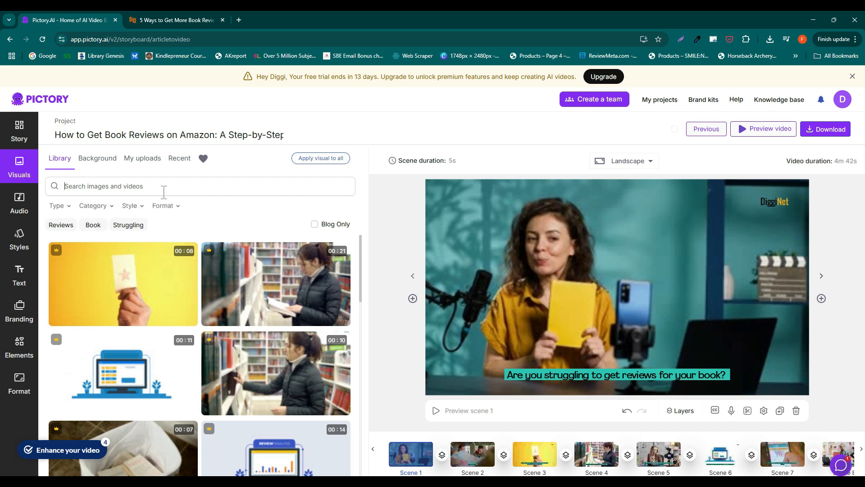
left_click(164, 191)
type("bo")
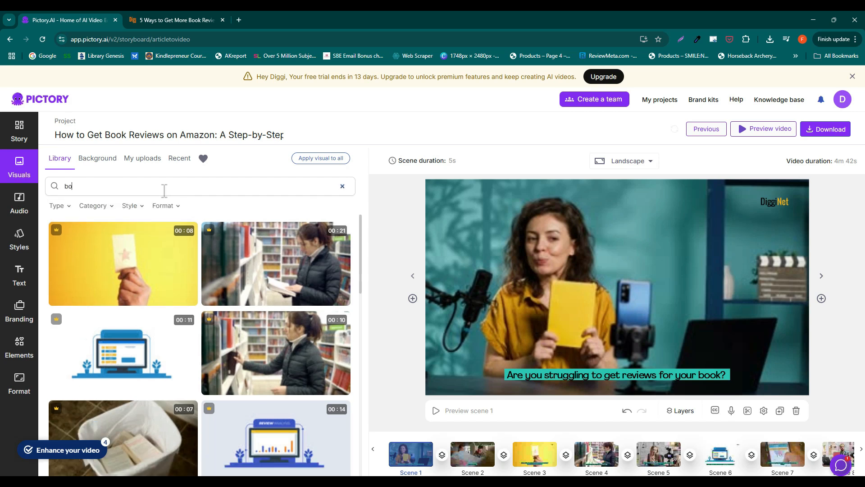
type("okshel")
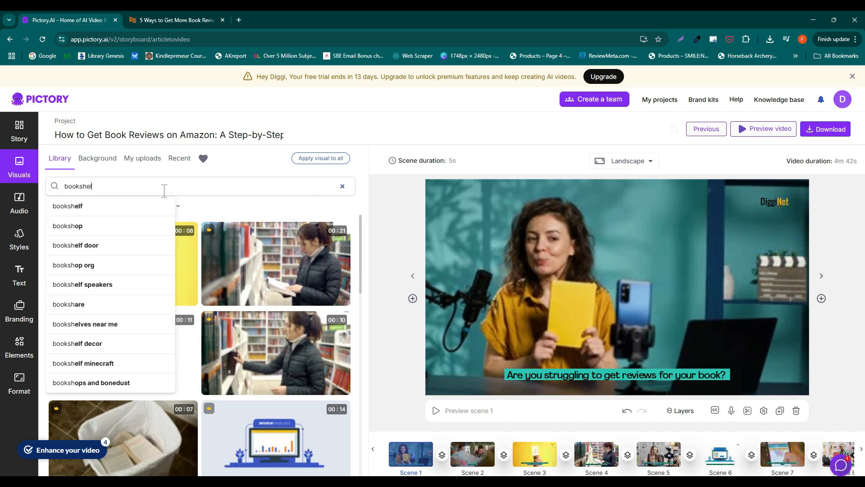
left_click(108, 206)
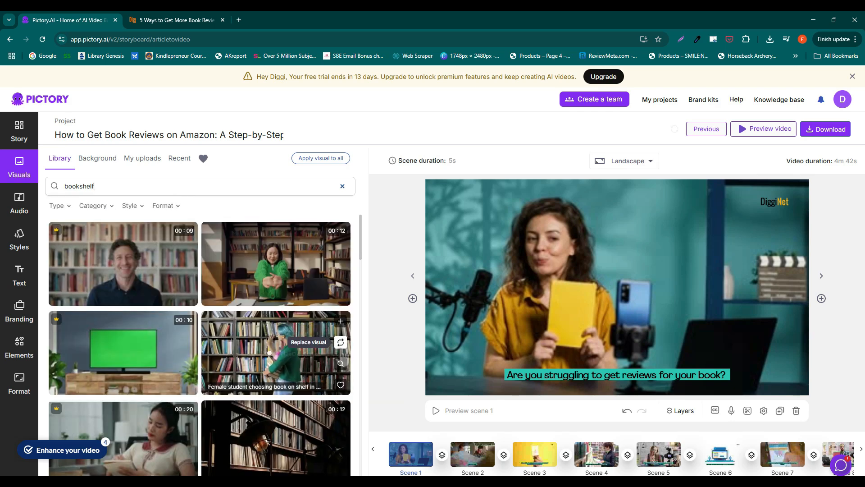
left_click(341, 342)
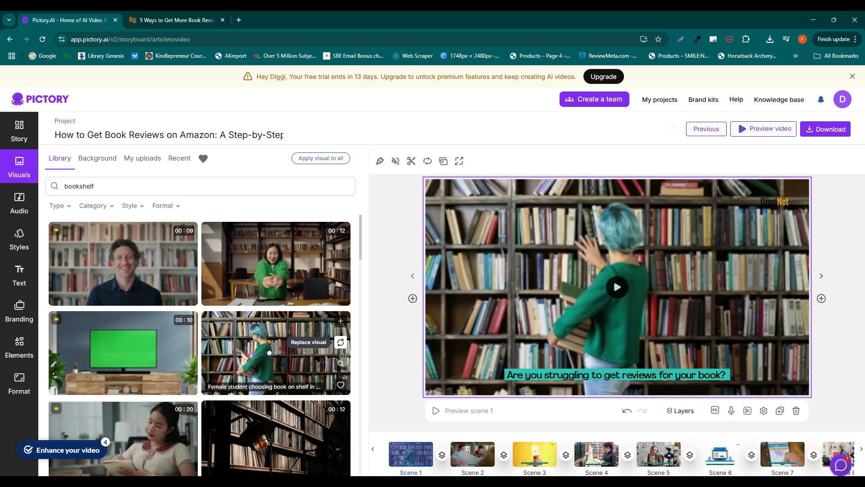
Step: Replace scene 4's visual with the "Lamp And The Books In Library 1" clip from the bookshelf results
left_click(549, 468)
scroll(348, 380, "down", 1)
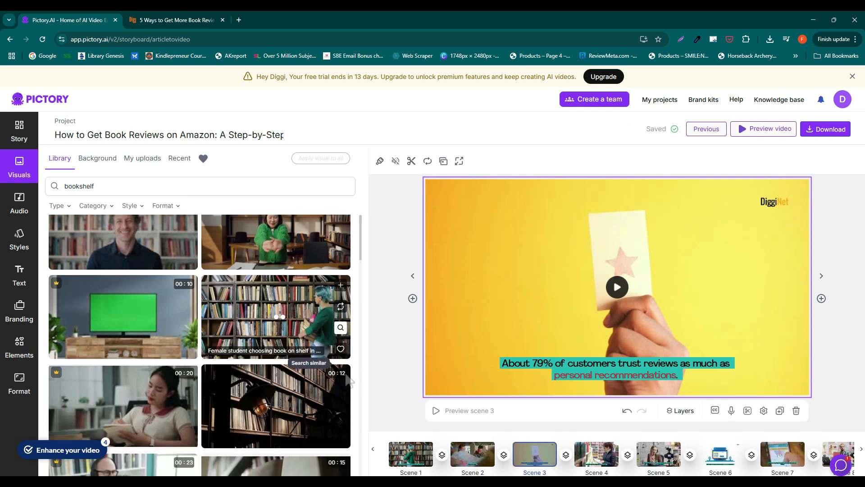
left_click(602, 457)
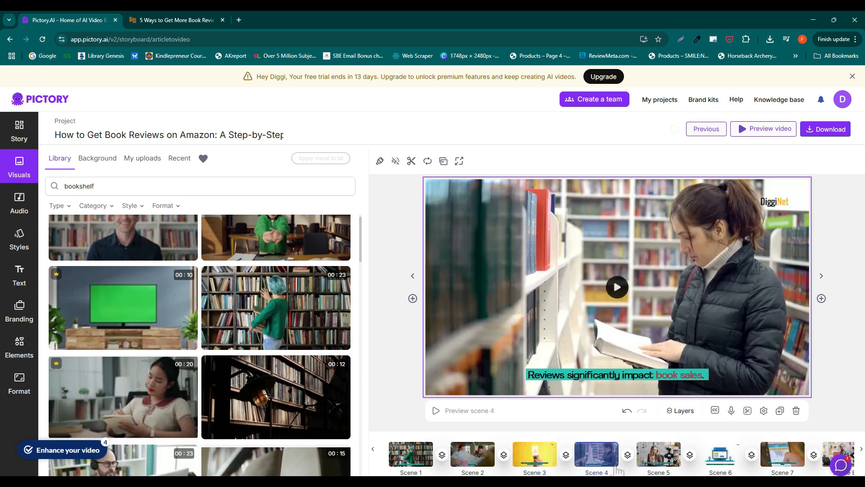
scroll(325, 371, "down", 1)
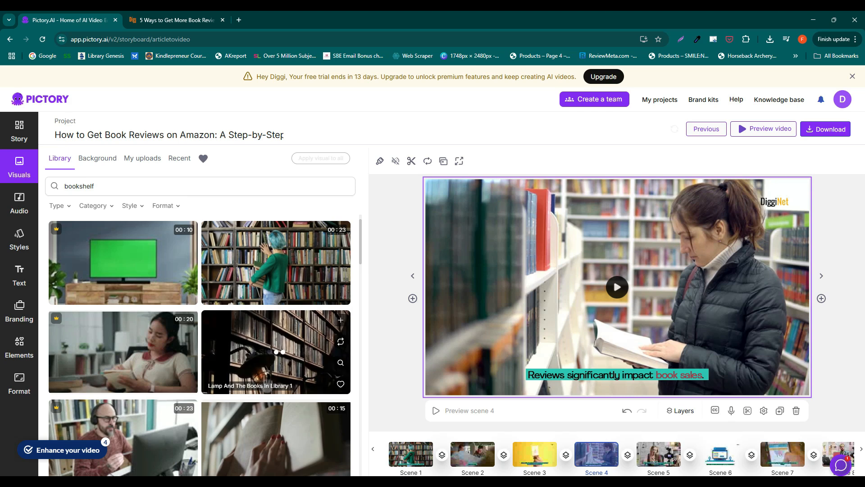
left_click(341, 341)
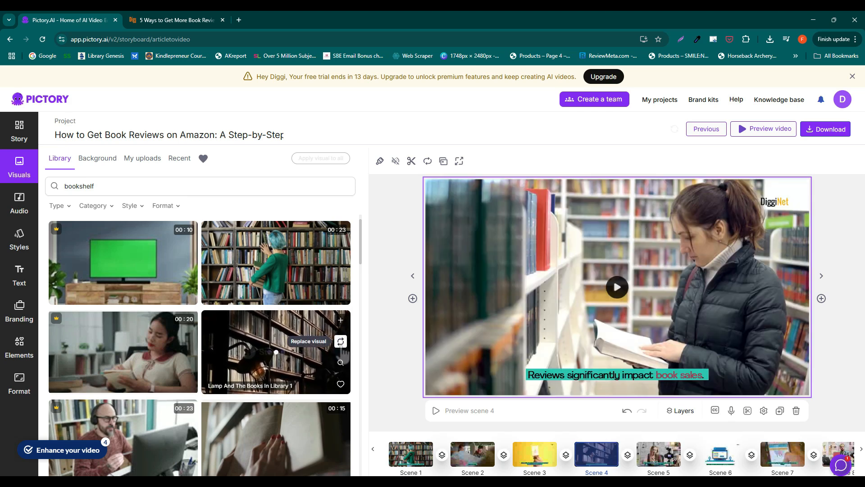
Step: Look through the premium voices and apply the uploaded book-reviews-test.mp3 voiceover to the entire video
left_click(26, 207)
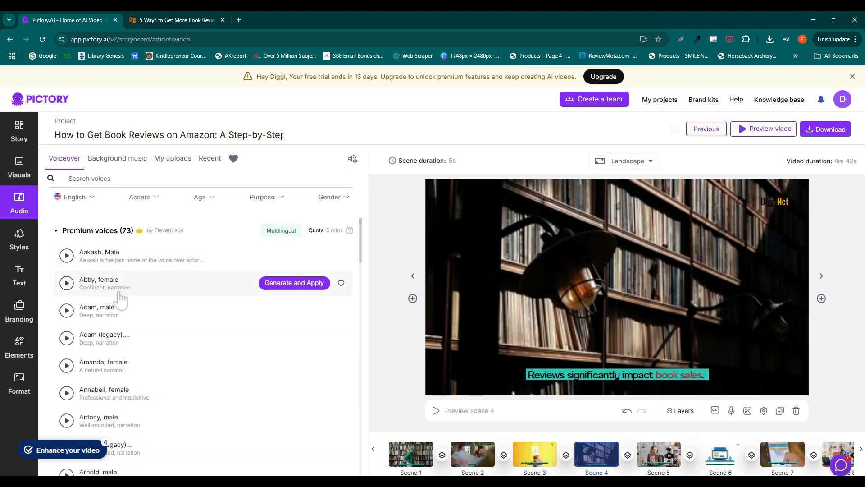
scroll(159, 309, "down", 3)
scroll(164, 305, "up", 3)
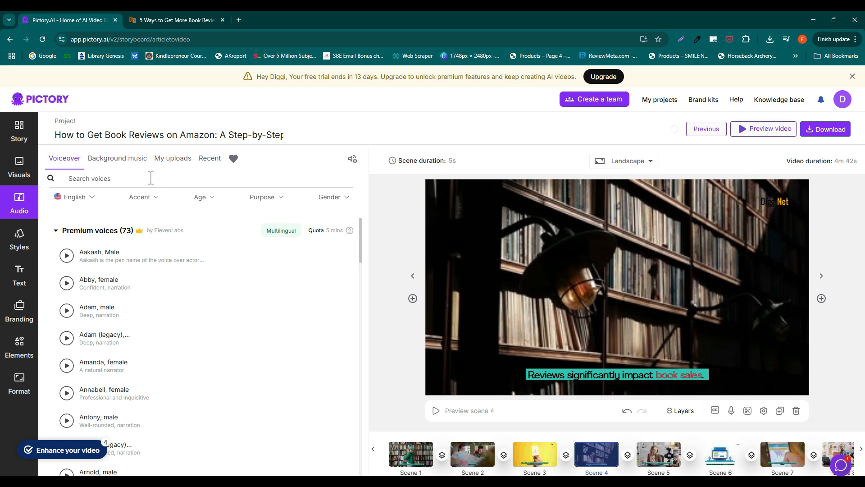
left_click(172, 158)
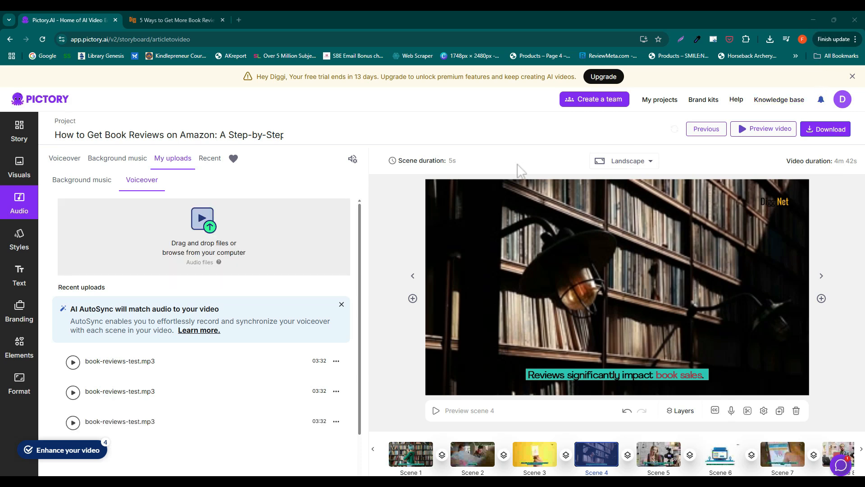
mouse_move(341, 367)
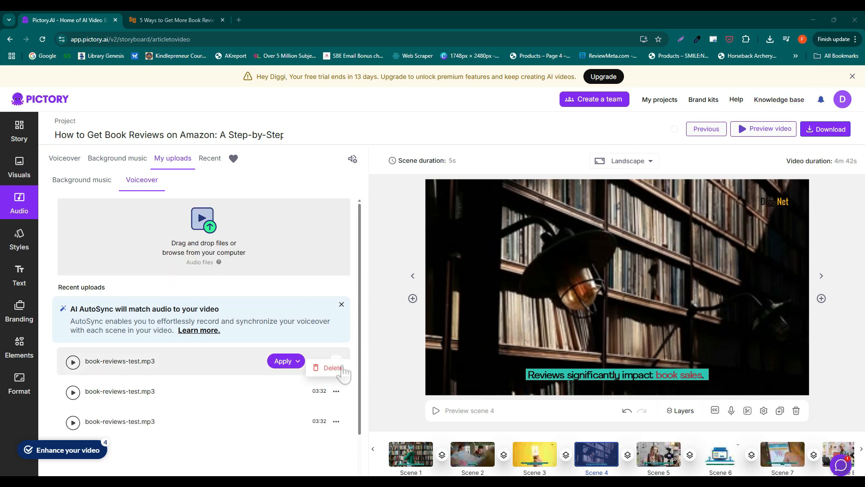
left_click(288, 364)
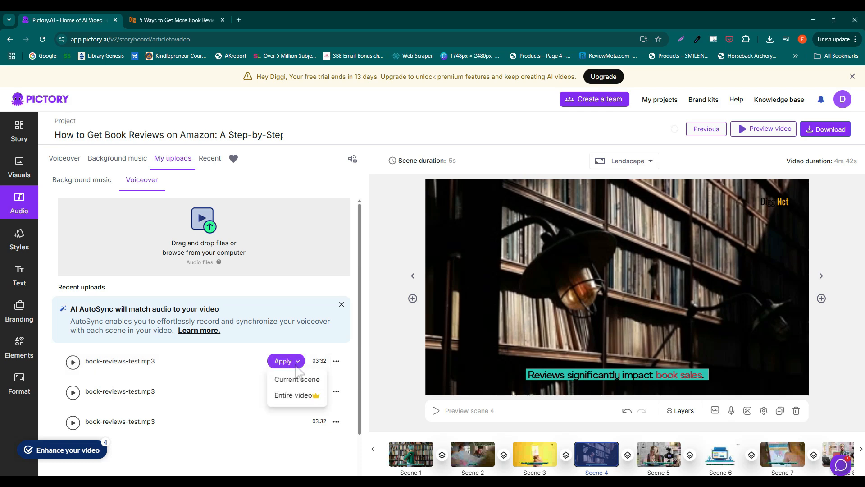
left_click(293, 396)
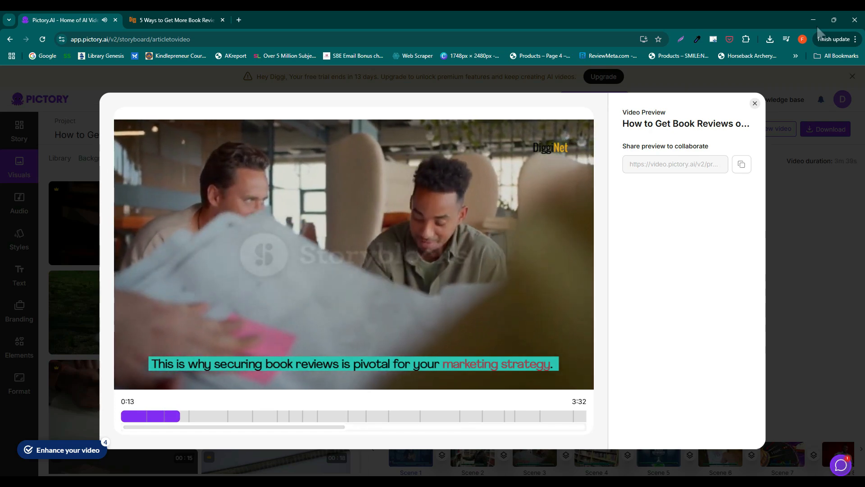
Step: Pause the full video preview and close it
mouse_move(363, 270)
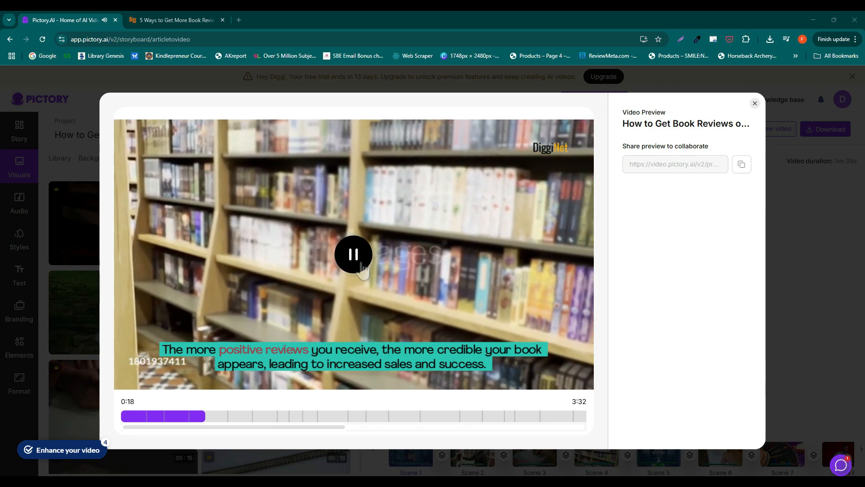
left_click(363, 270)
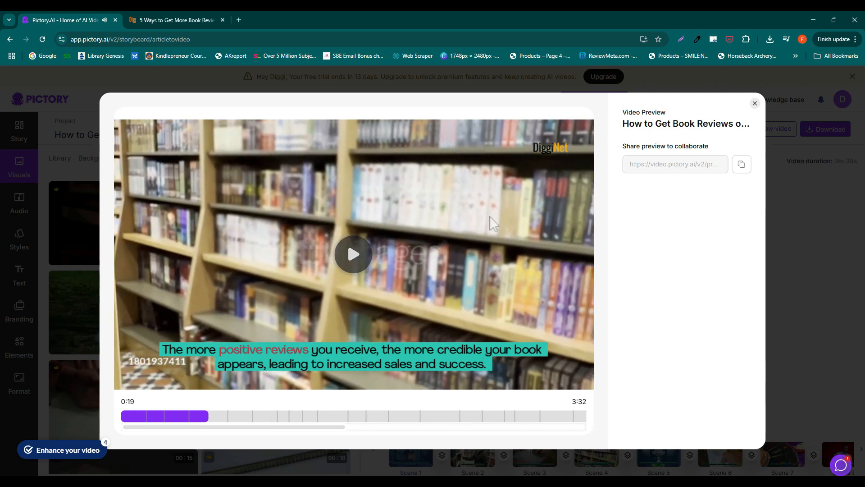
left_click(754, 103)
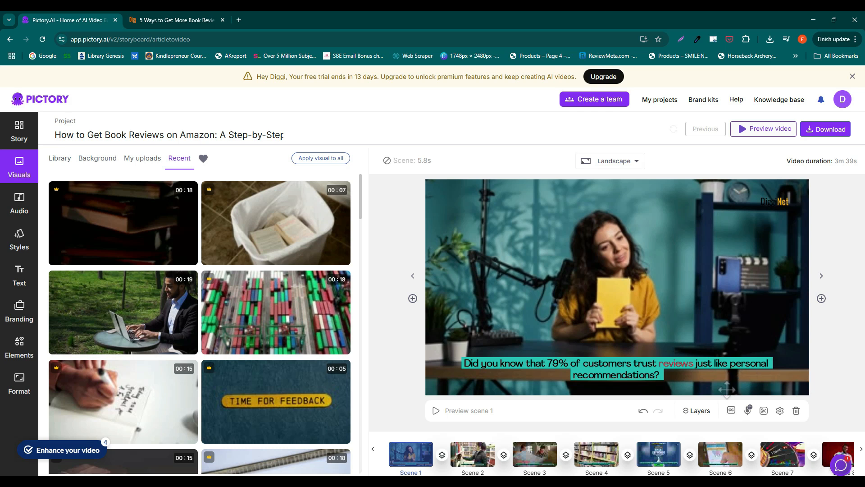
Step: Hide the caption text on all scenes and play the preview of scene 1
left_click(731, 417)
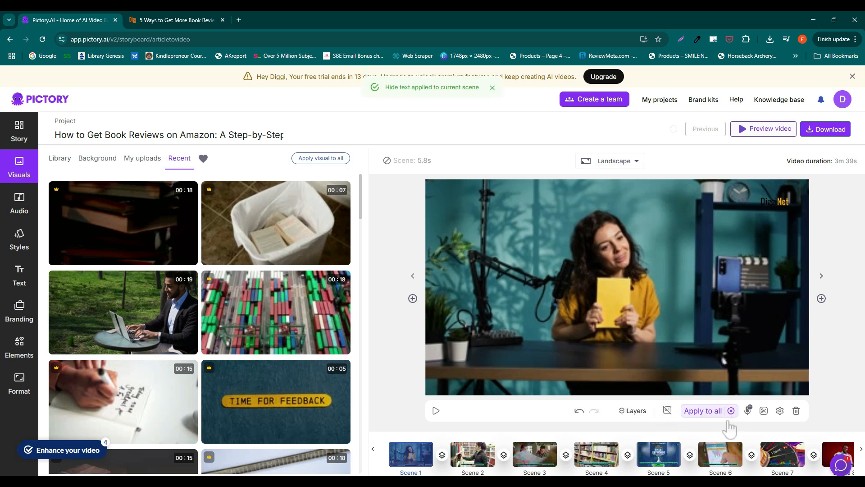
left_click(704, 419)
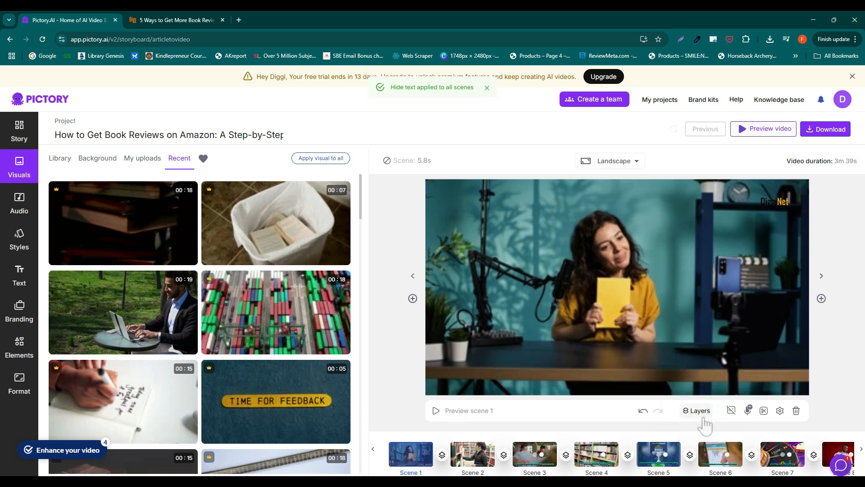
left_click(437, 411)
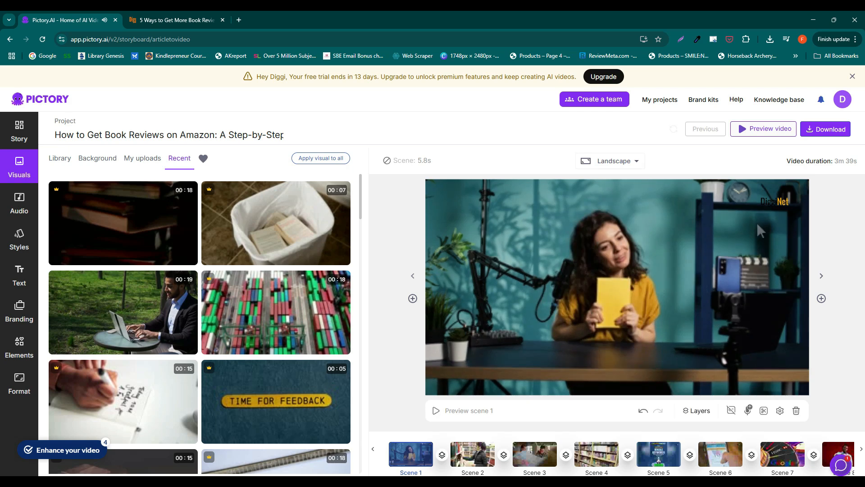
Step: Try the video in Portrait and Square format and switch it back to Landscape
left_click(629, 163)
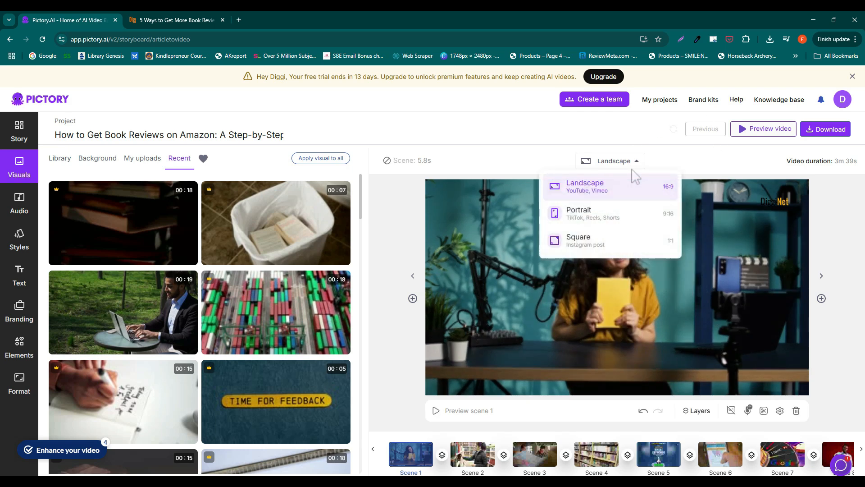
left_click(609, 222)
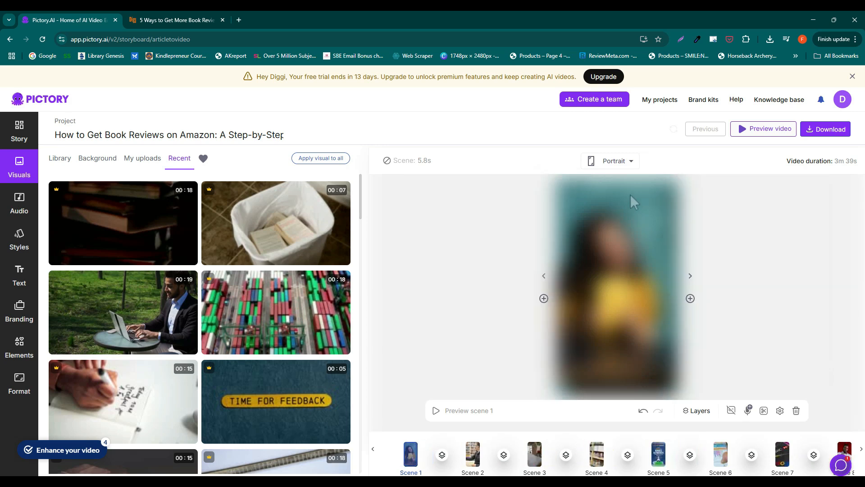
left_click(630, 166)
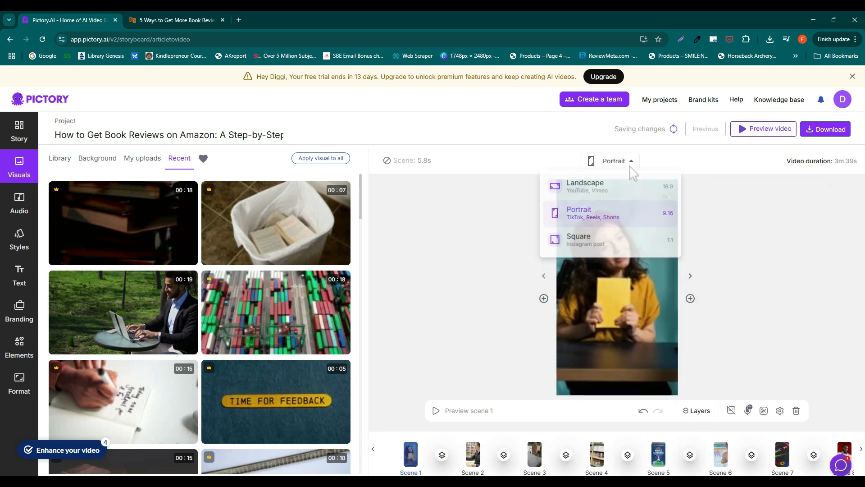
left_click(613, 245)
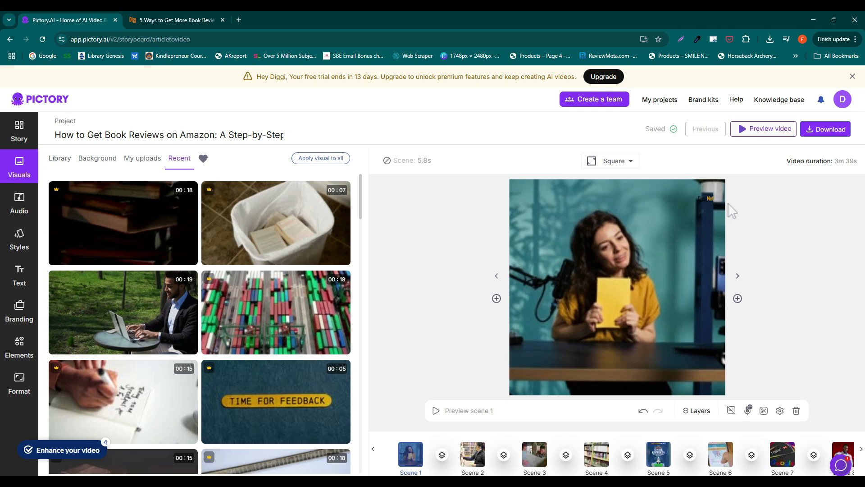
left_click(635, 164)
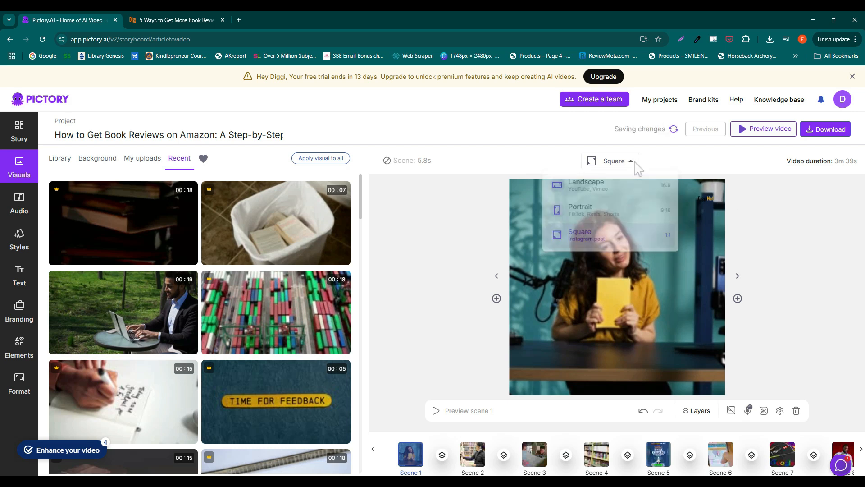
left_click(586, 183)
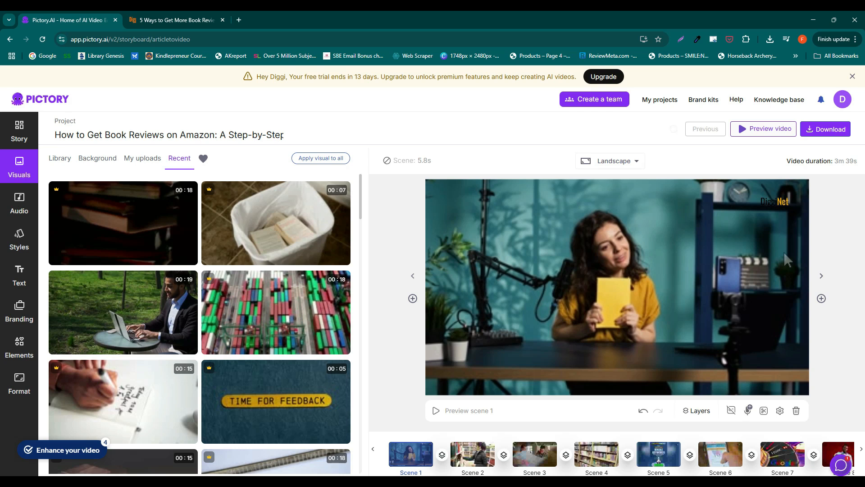
Step: Download the video using the free option with watermarks
left_click(832, 134)
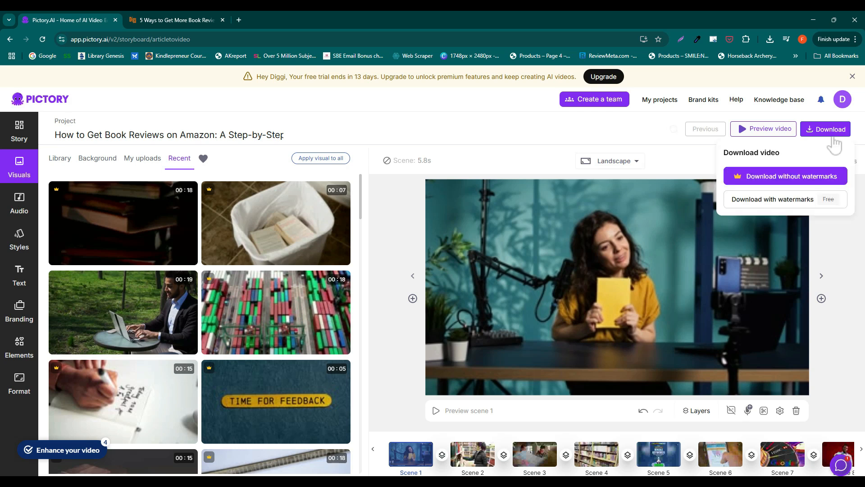
left_click(802, 199)
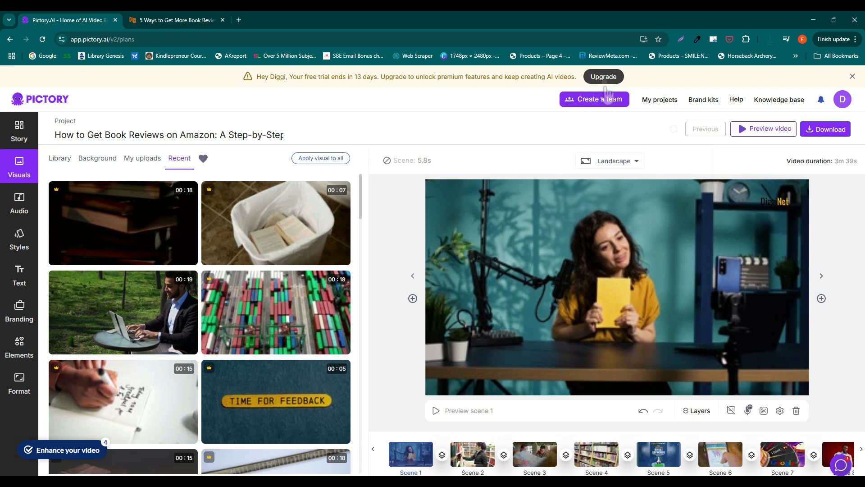
Step: View the upgrade plans and compare the pricing and features of the Starter, Professional, Teams and Enterprise tiers
left_click(605, 80)
scroll(847, 165, "down", 2)
scroll(849, 166, "down", 1)
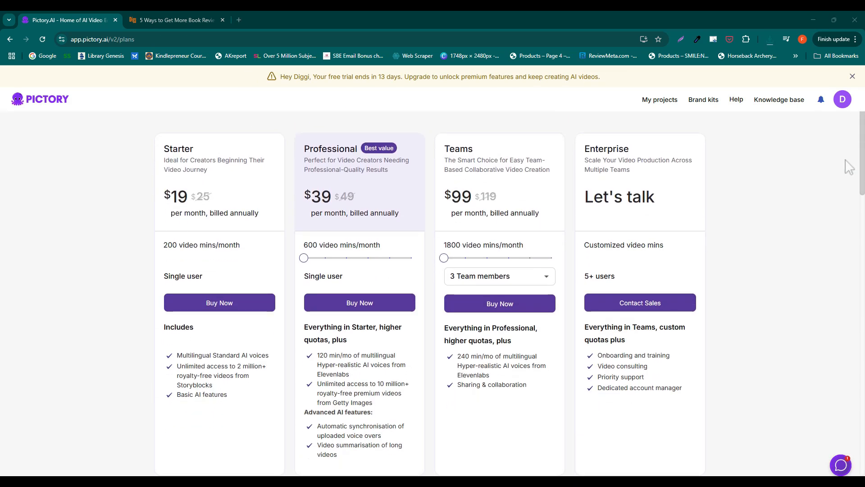